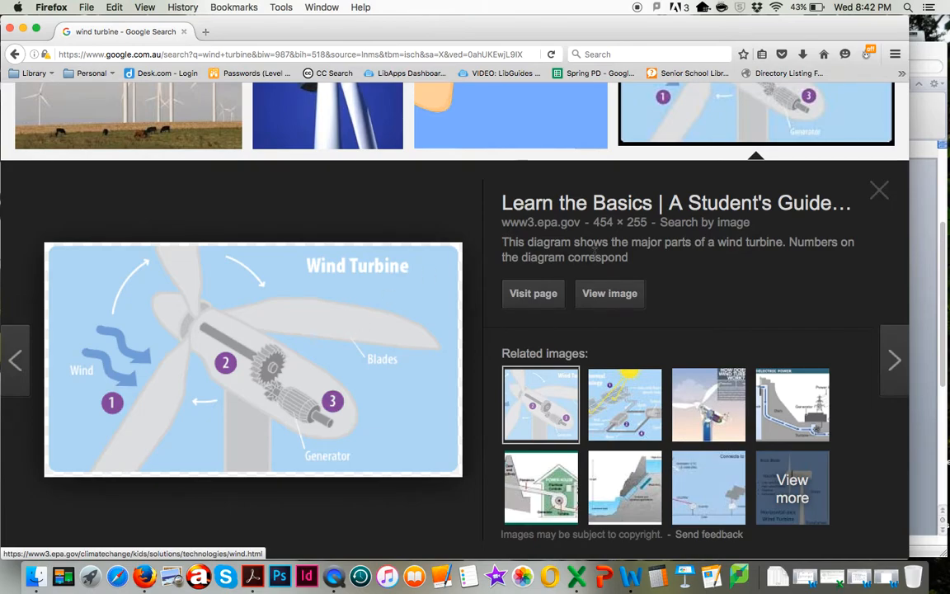
Open the Wind Turbine diagram as a full image and copy it
click(621, 296)
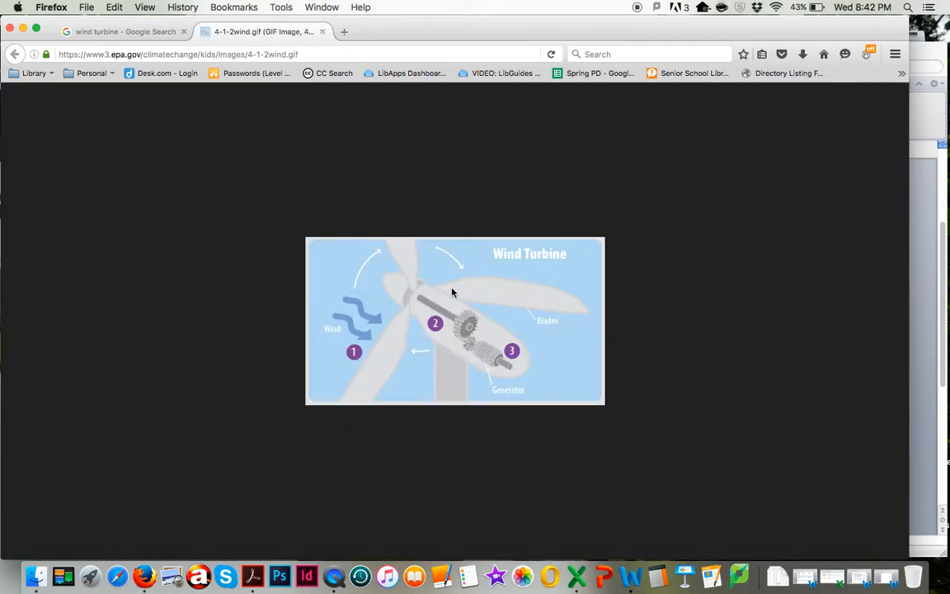
right_click(450, 295)
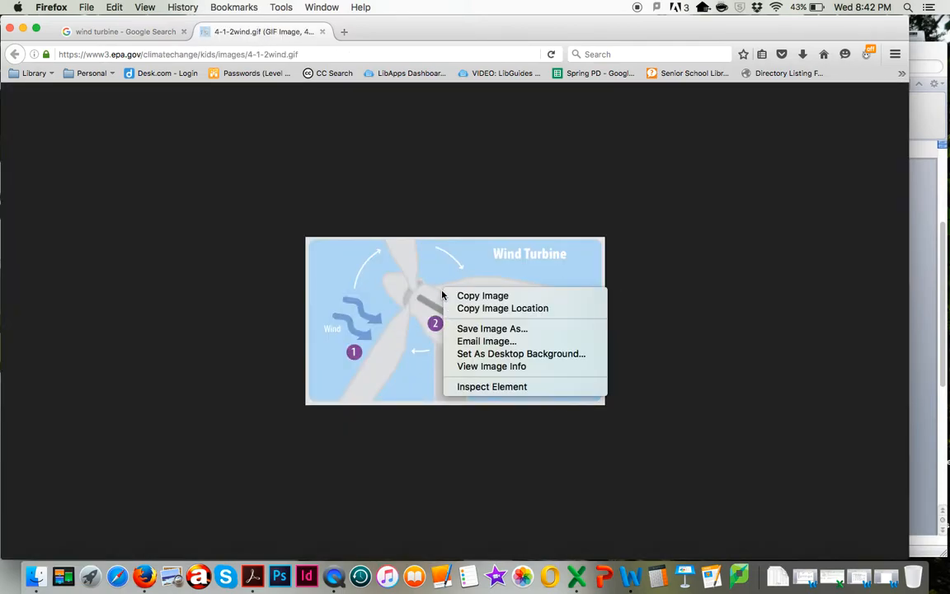
click(451, 296)
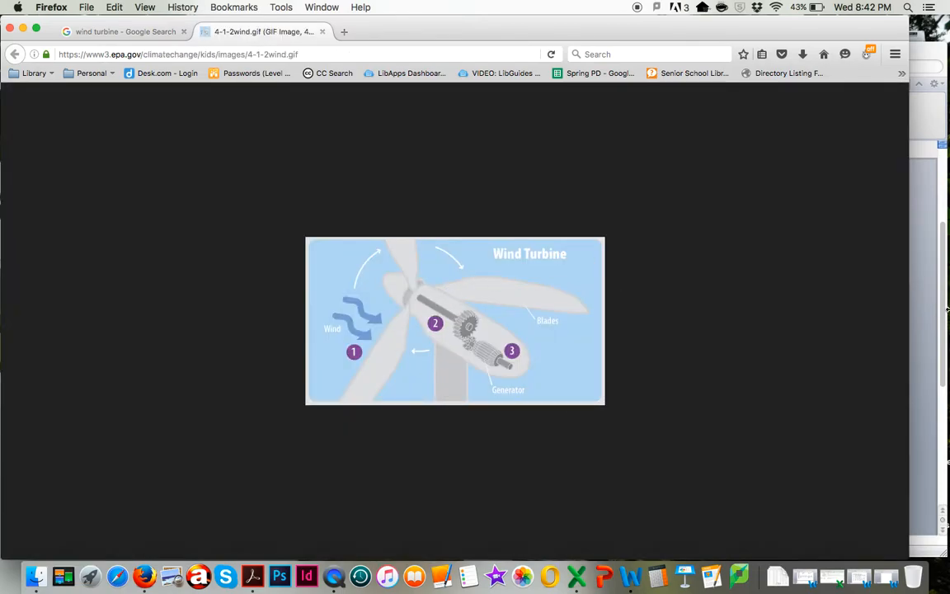
Switch to Word, paste the diagram after "associated" in the wind turbine complaints paragraph, and shrink it to about two-thirds of its width
key(super+Tab)
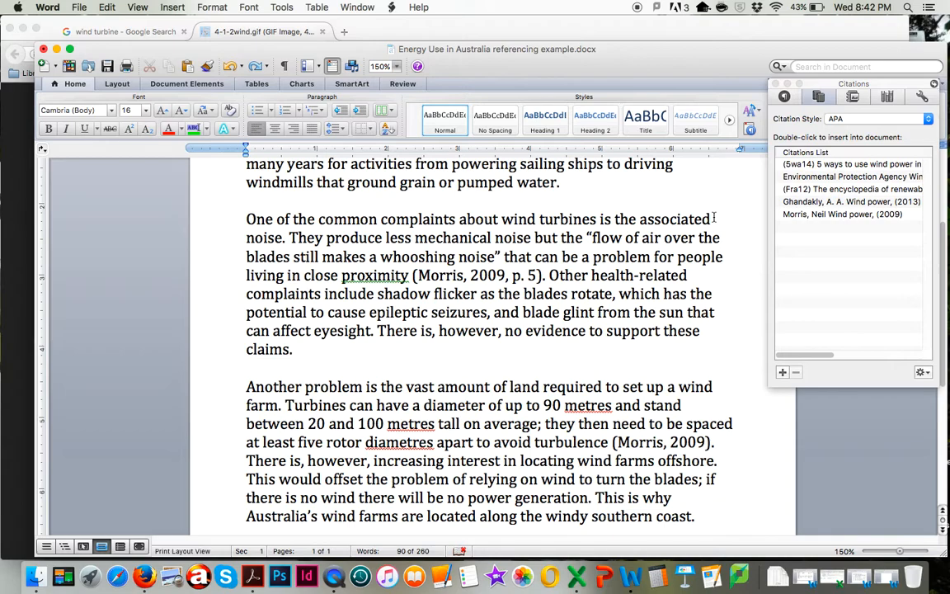
click(714, 218)
key(super+v)
click(562, 339)
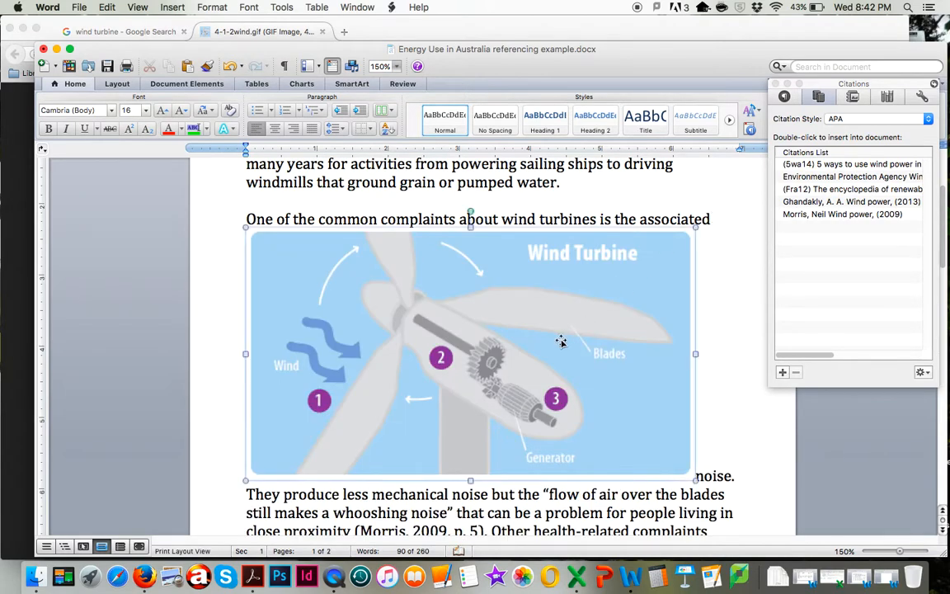
drag(693, 479, 549, 397)
Set the picture's text wrapping to Square and move it to the right side of the complaints paragraph
right_click(412, 289)
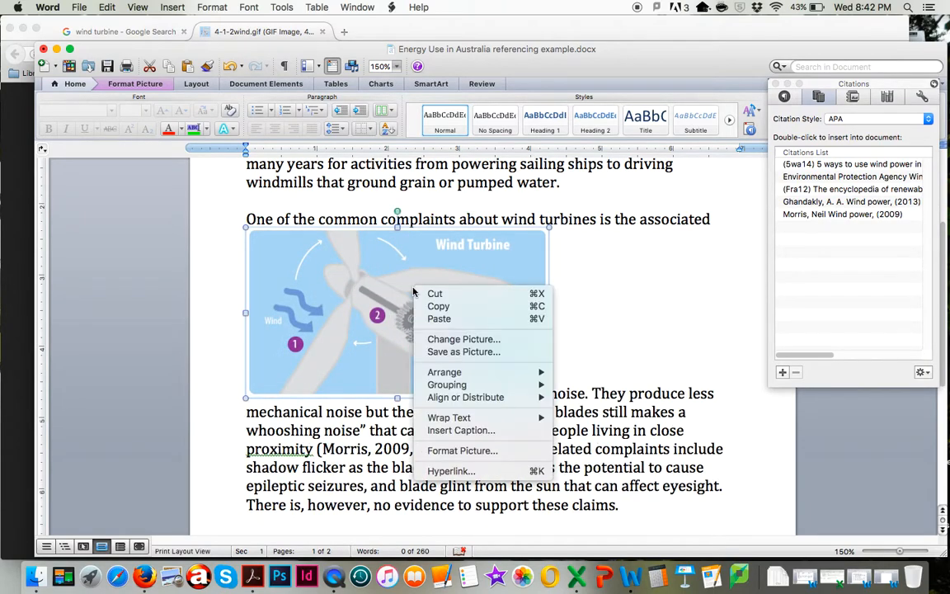
mouse_move(486, 397)
mouse_move(494, 418)
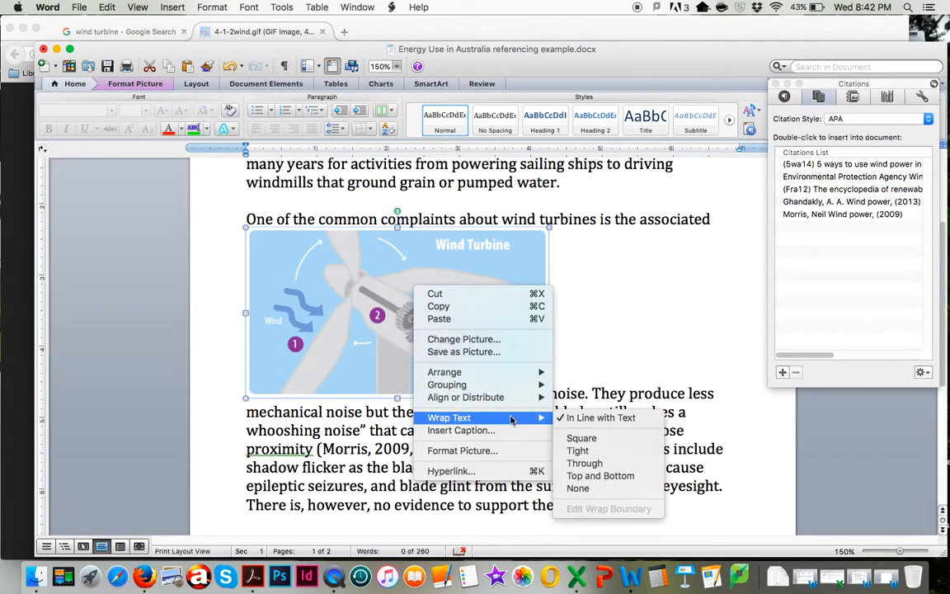
click(589, 440)
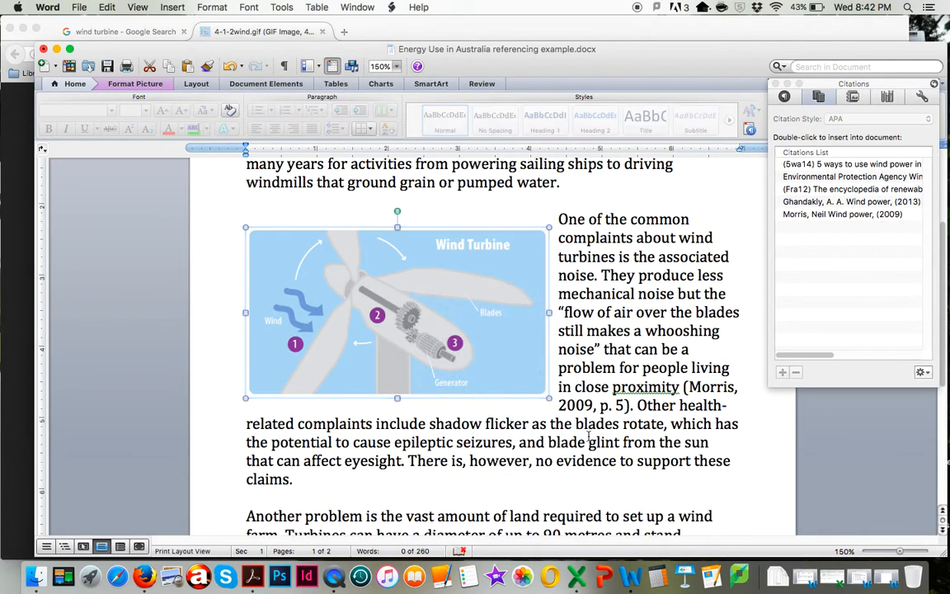
drag(435, 295, 615, 270)
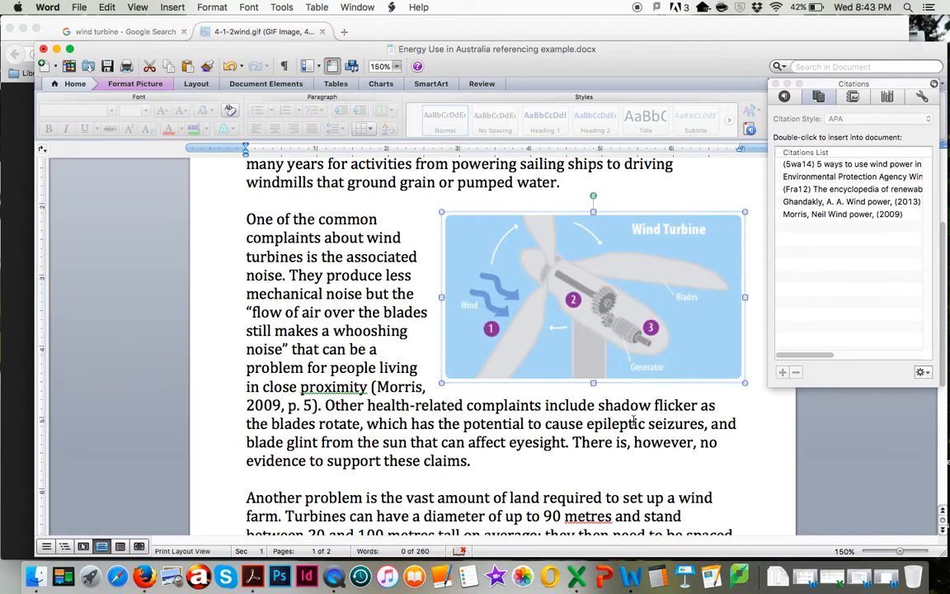
Draw a text box directly below the Wind Turbine picture, matching the picture's width
click(755, 451)
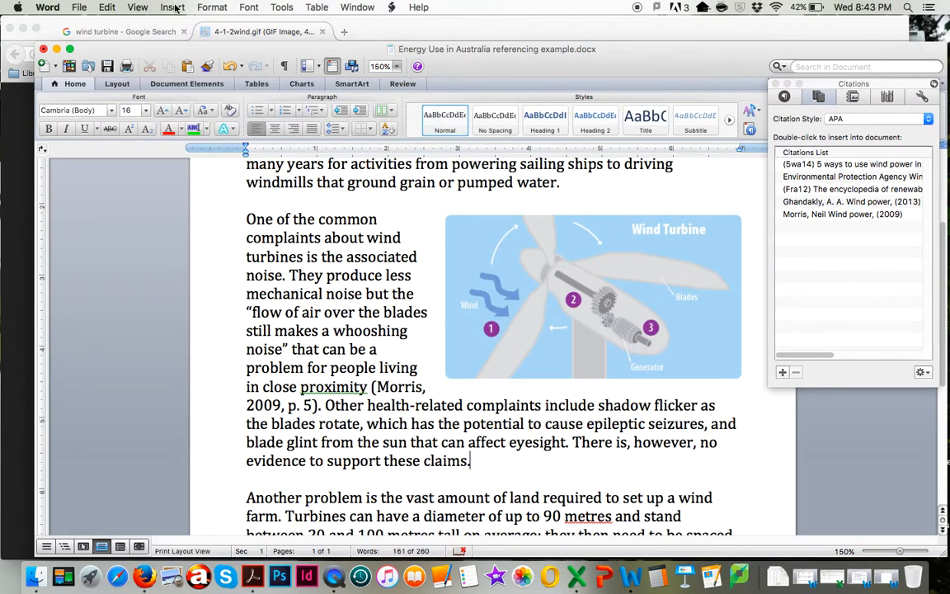
click(173, 6)
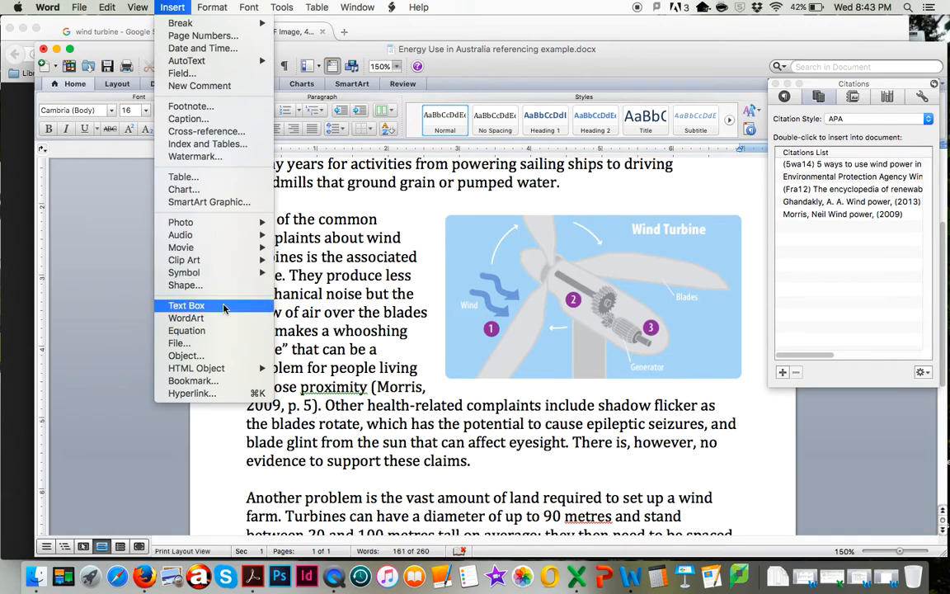
click(198, 305)
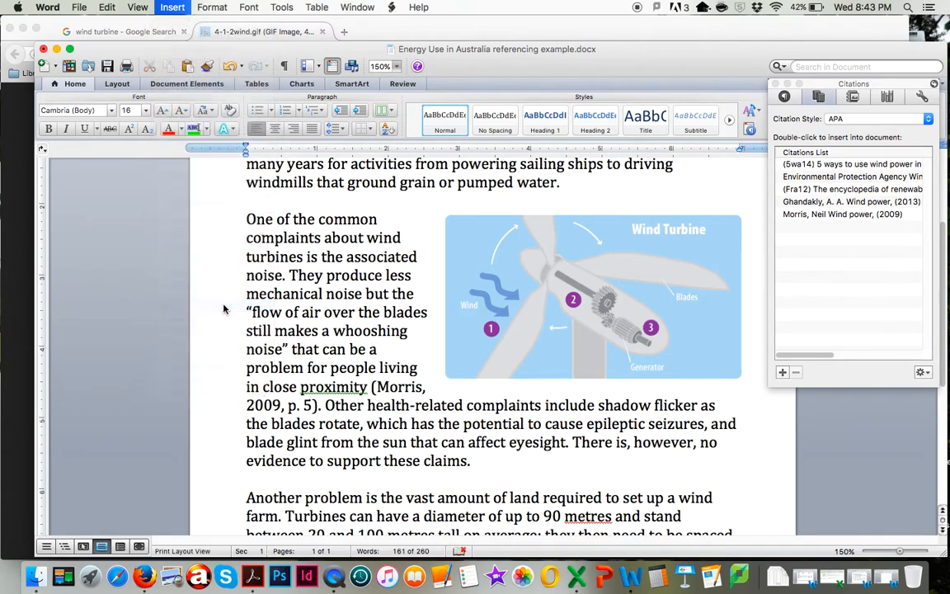
click(446, 381)
drag(446, 381, 745, 419)
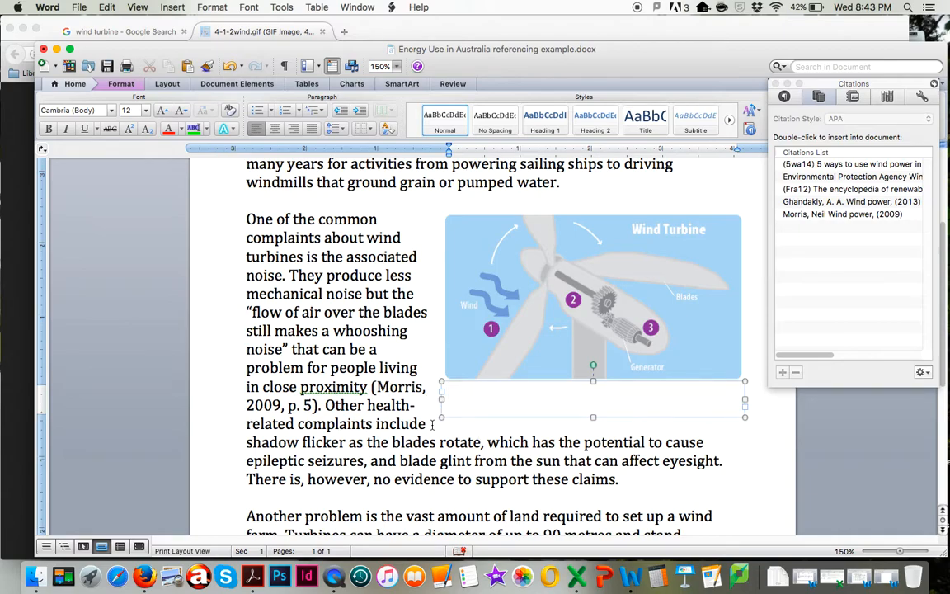
Check the text box's wrapping style in its shape formatting options without changing anything
right_click(536, 405)
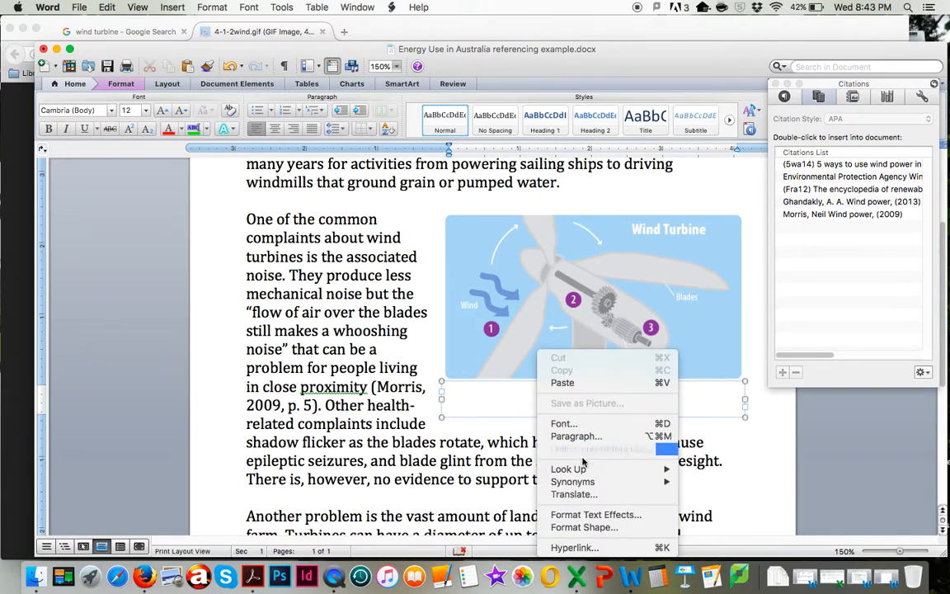
click(600, 531)
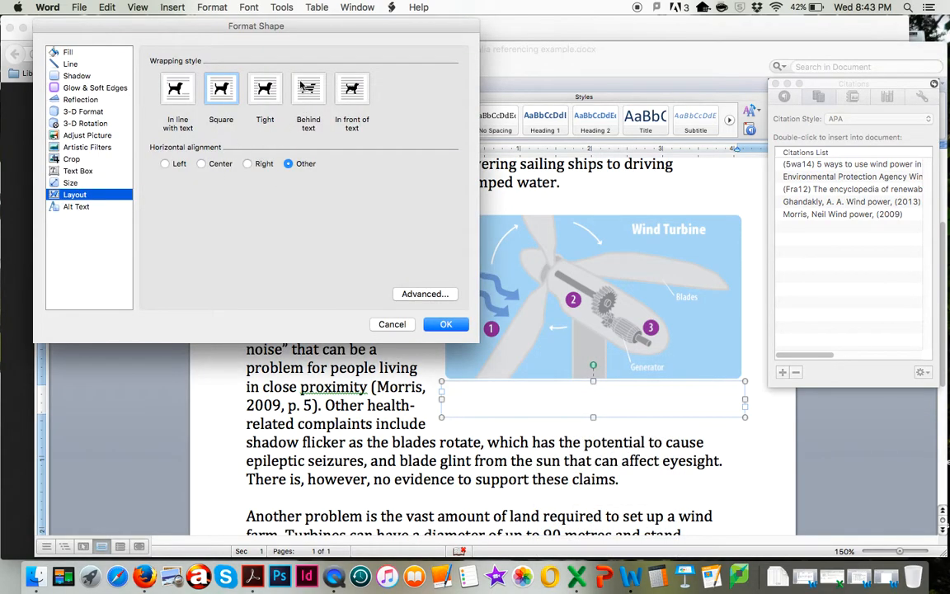
click(394, 324)
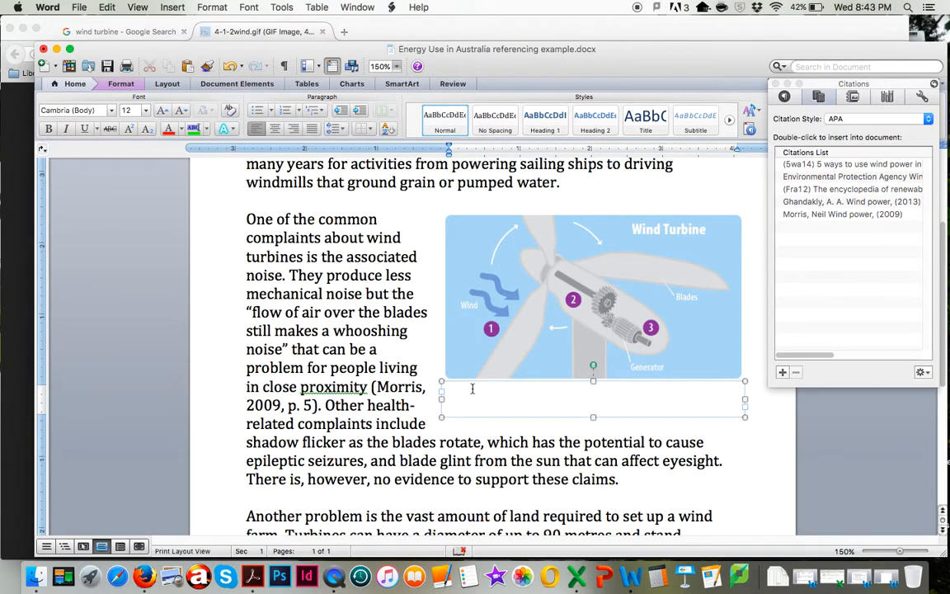
Enter the caption "Figure 1. Wind energy generation" in the text box below the picture
text(Figure 1.)
text(Wind energy)
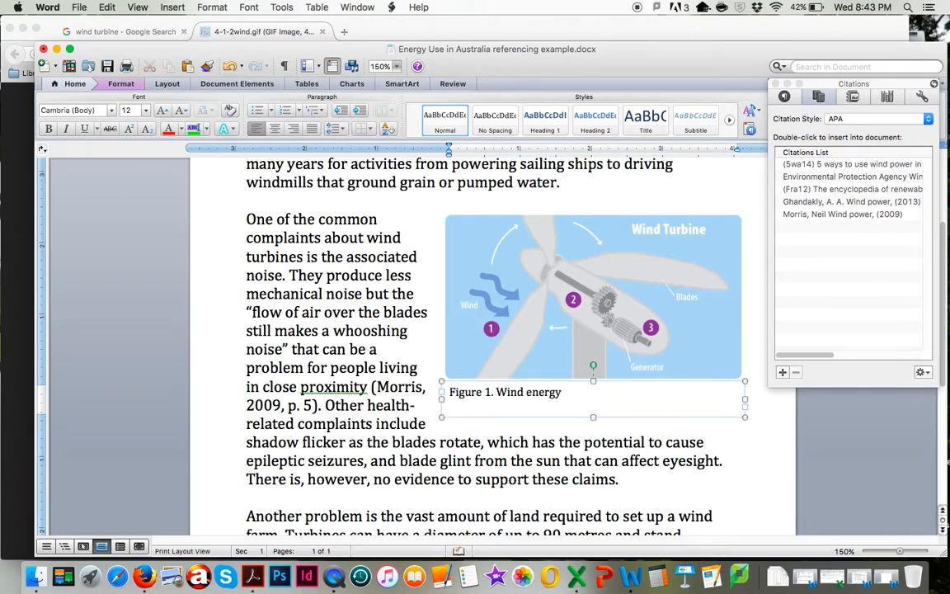
text( generation)
Open the Environmental Protection Agency citation source for editing to view its details
click(850, 176)
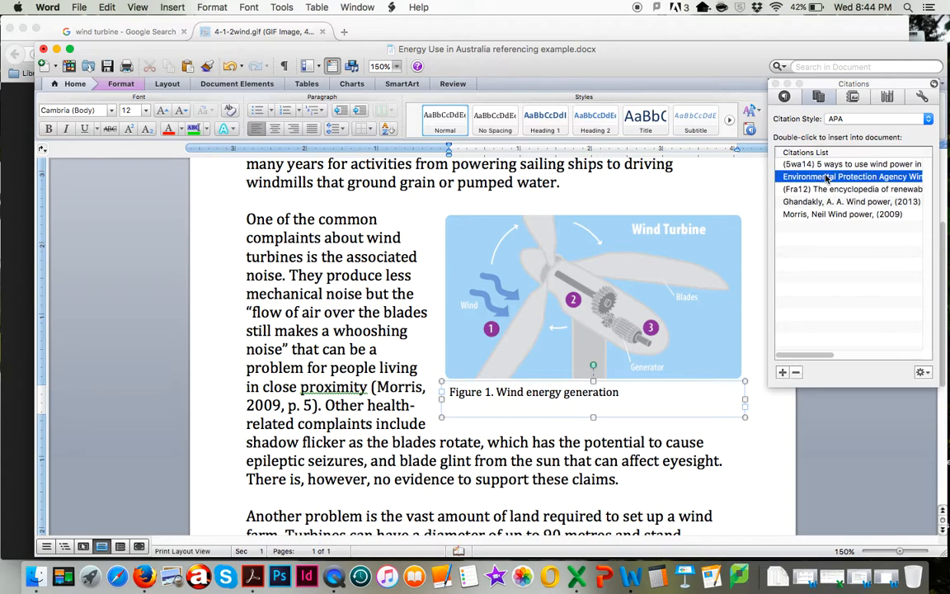
click(927, 372)
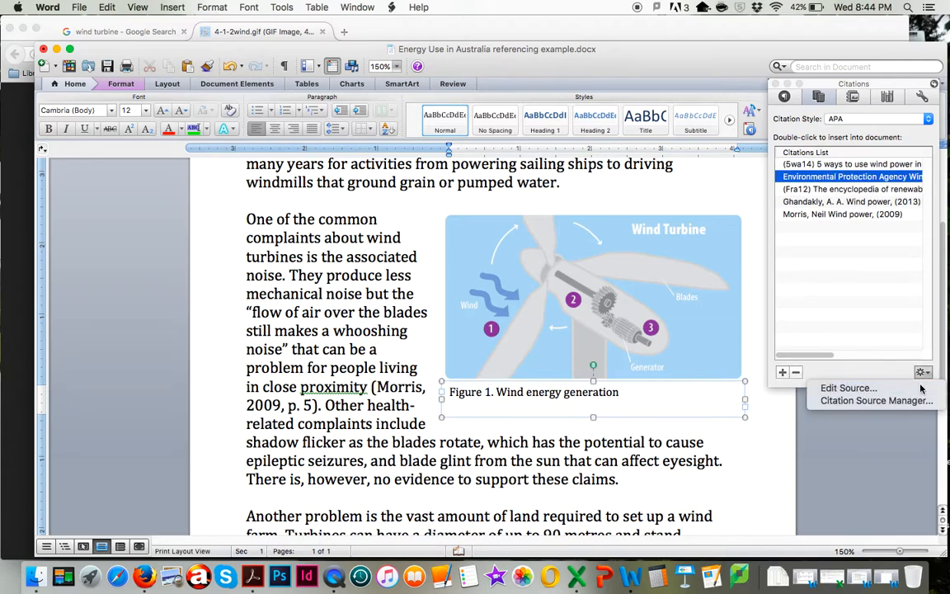
click(922, 388)
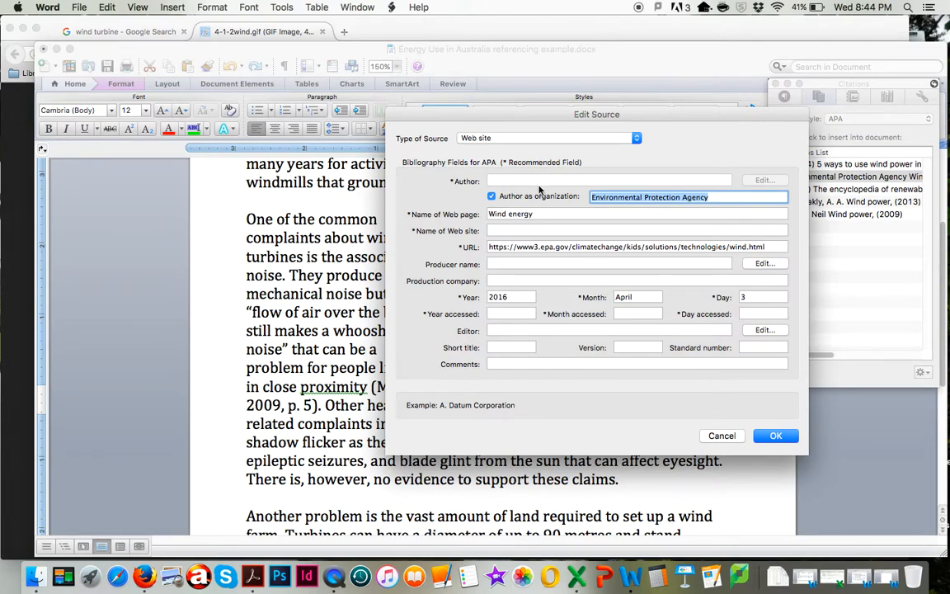
In Firefox, close the image tab, visit the diagram's source page, and examine its address, title and last-updated date
click(25, 229)
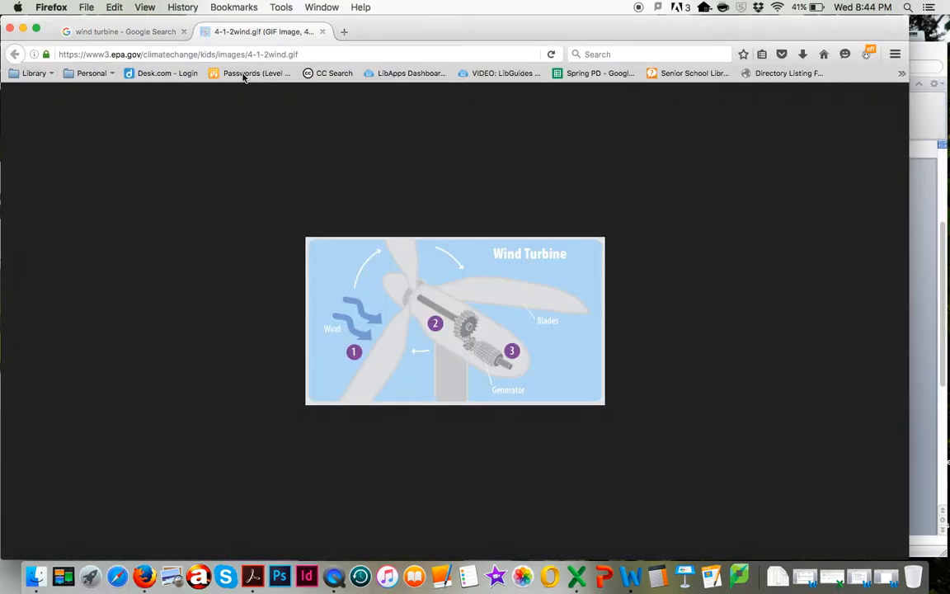
click(323, 32)
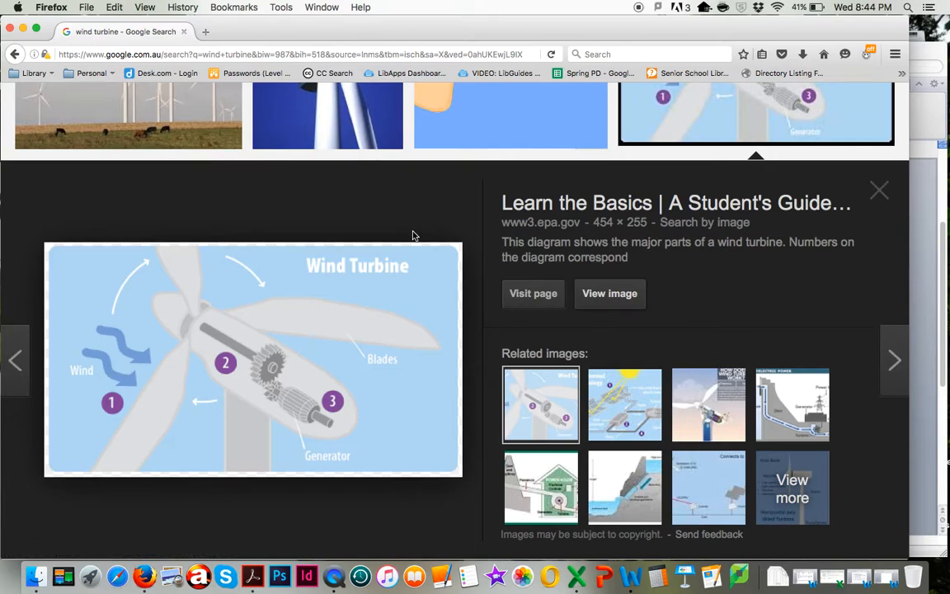
click(525, 294)
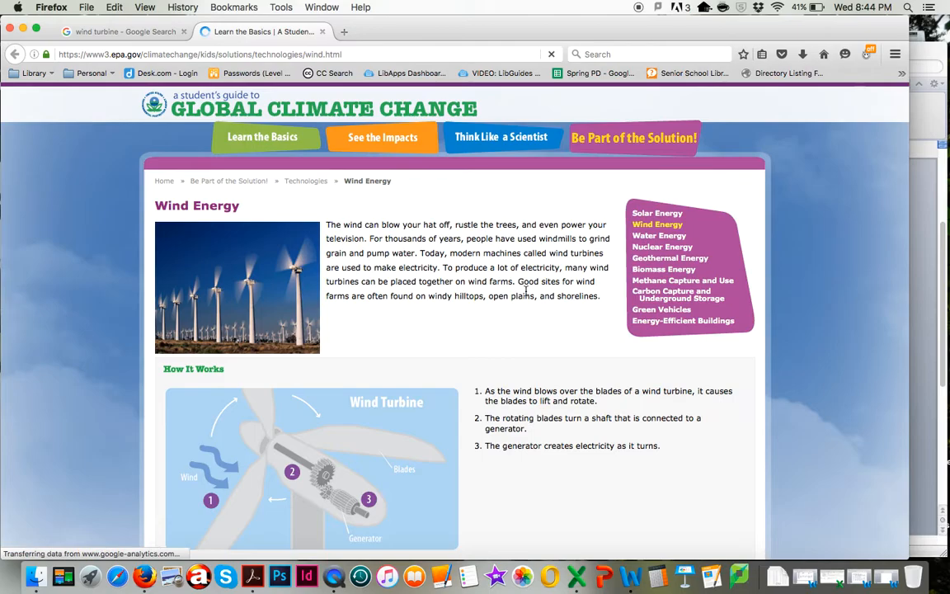
scroll(428, 363, down, 5)
scroll(460, 386, up, 5)
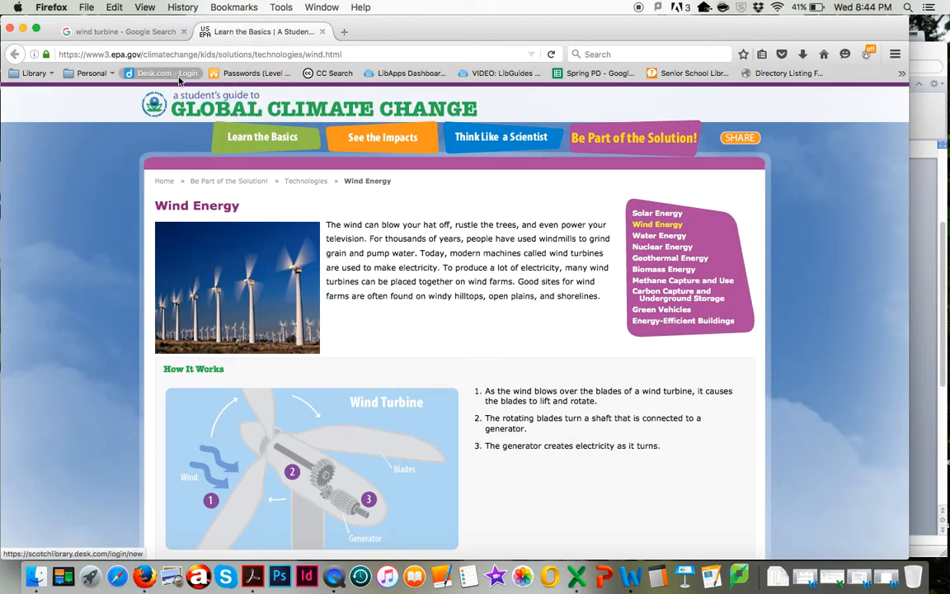
mouse_move(382, 142)
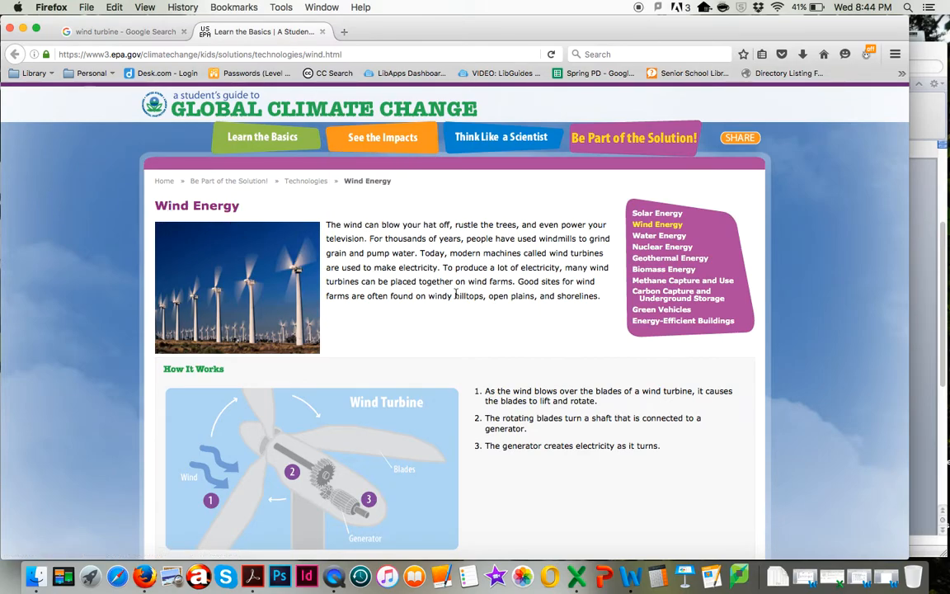
scroll(455, 293, down, 1)
scroll(455, 293, down, 5)
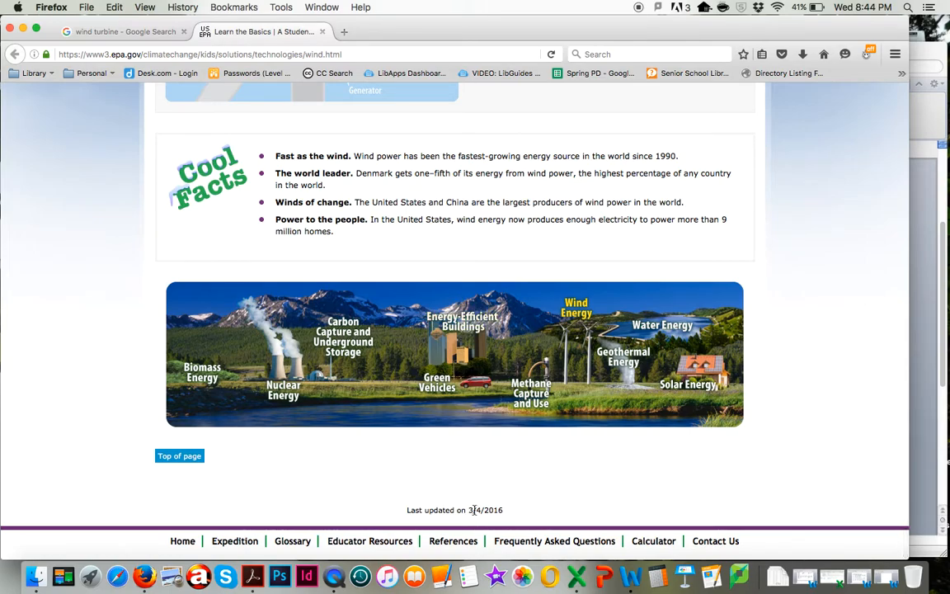
Return to Word, accept the source details, and insert the Environmental Protection Agency citation at the end of the caption
key(super+Tab)
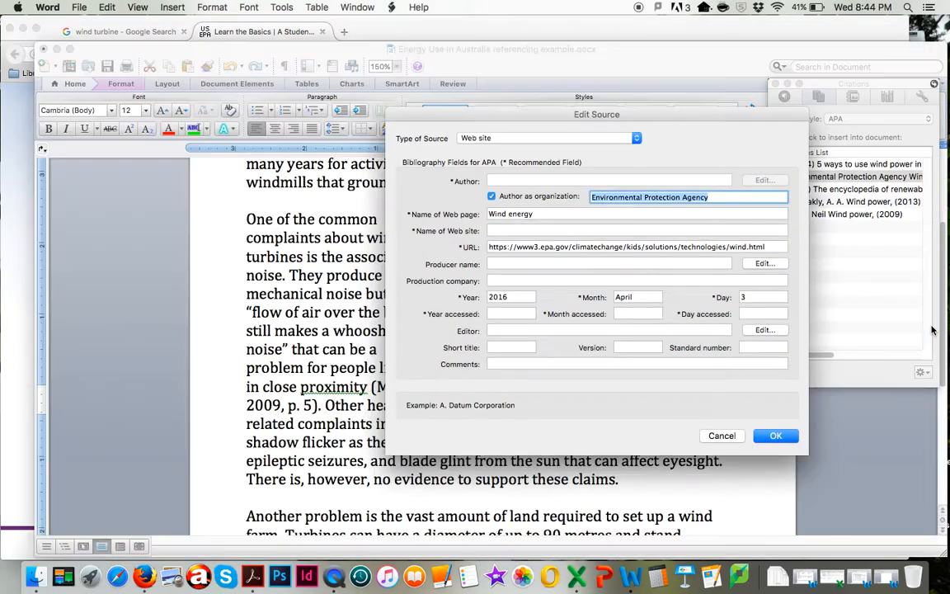
click(776, 436)
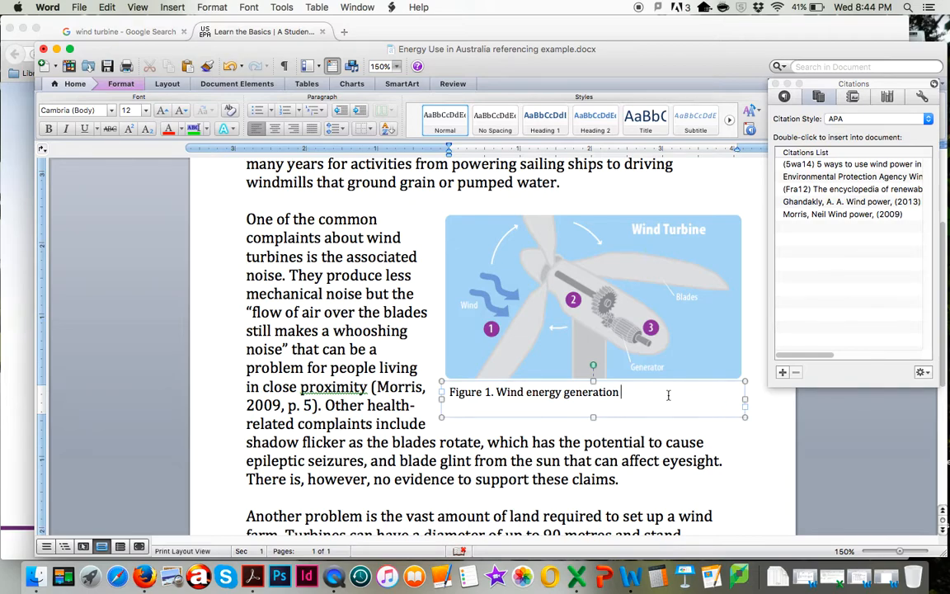
double_click(813, 176)
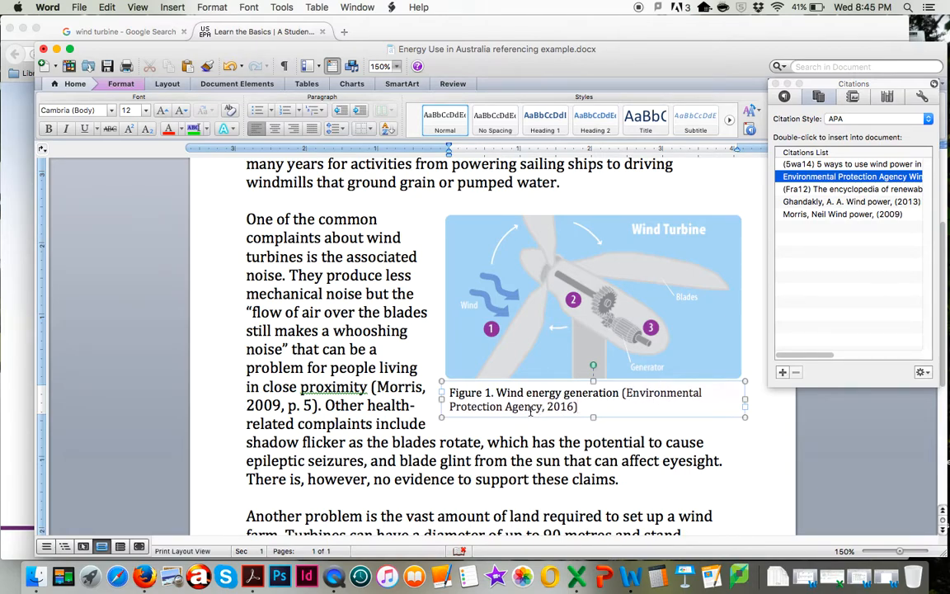
Convert the Environmental Protection Agency citation in the caption to static text
click(549, 407)
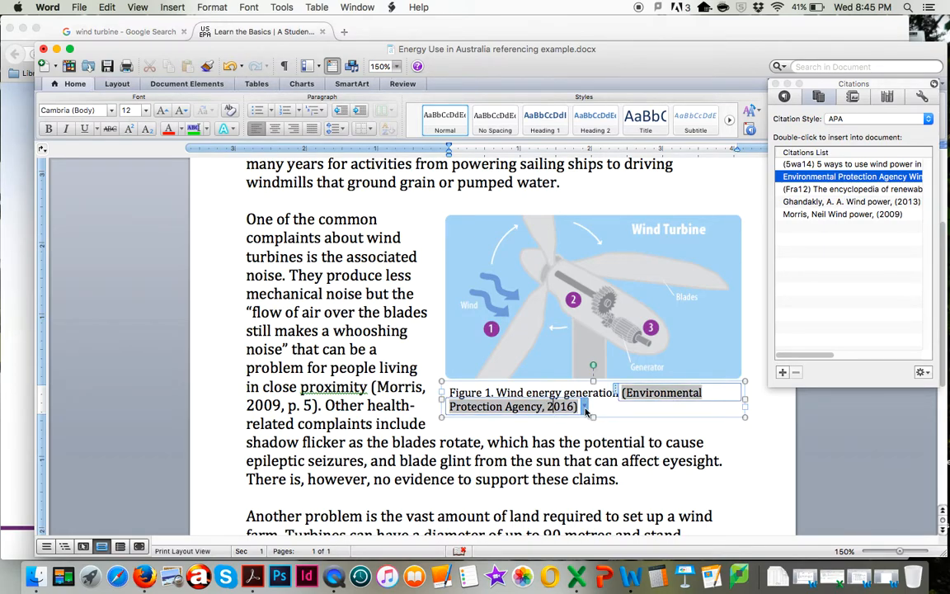
click(585, 409)
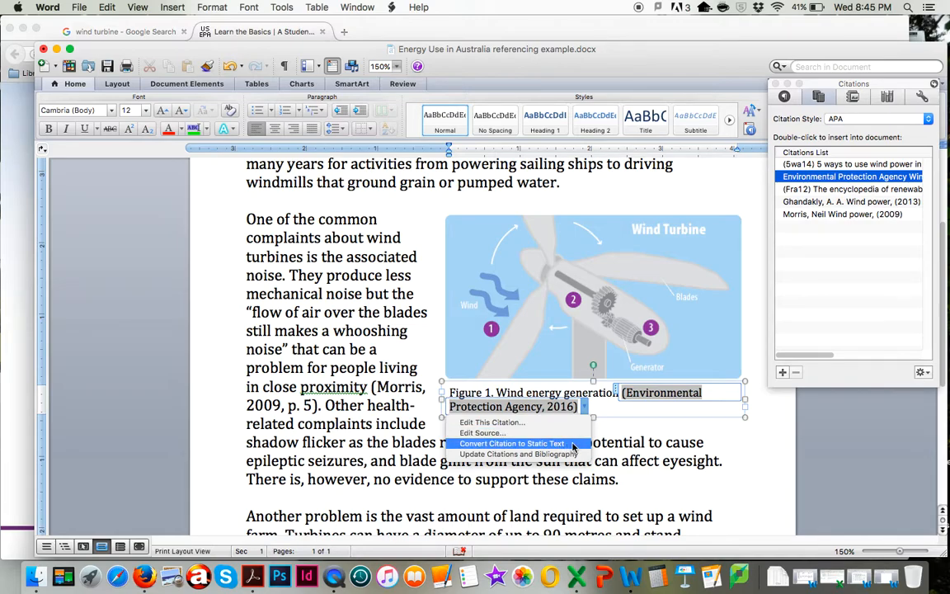
click(573, 446)
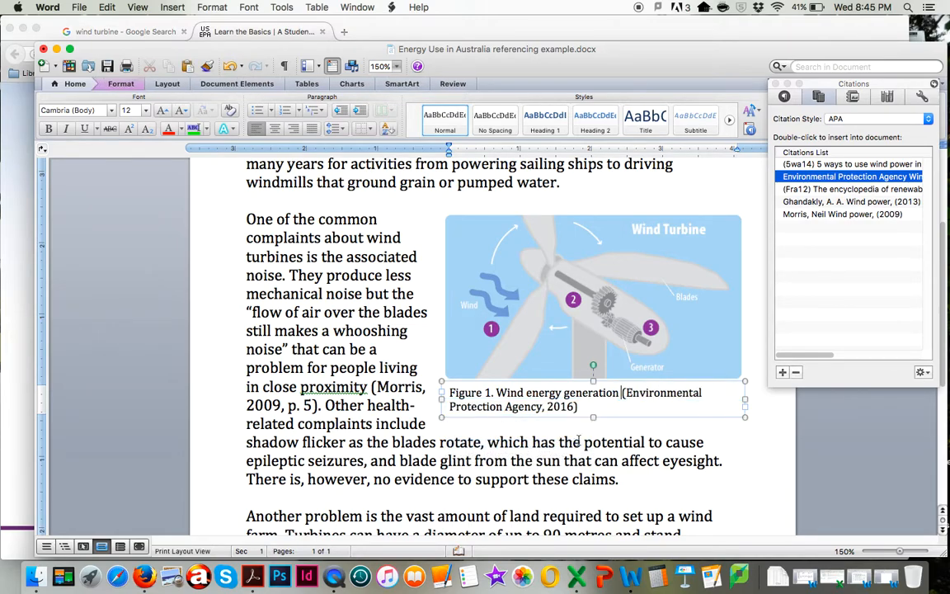
Replace "Environmental Protection Agency" in the caption with "EPA" and reduce the text box's height to fit one line
drag(626, 393, 542, 407)
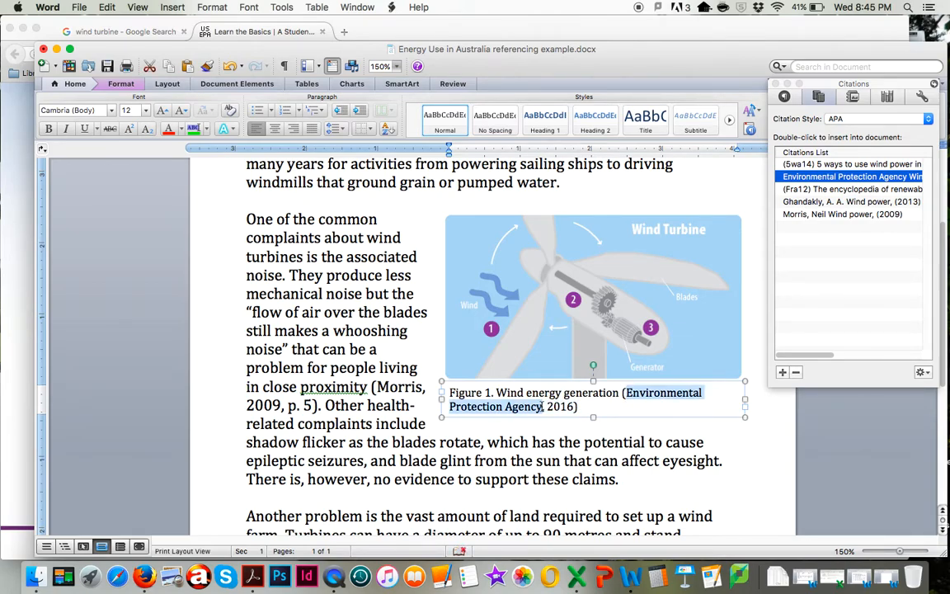
text(EPA)
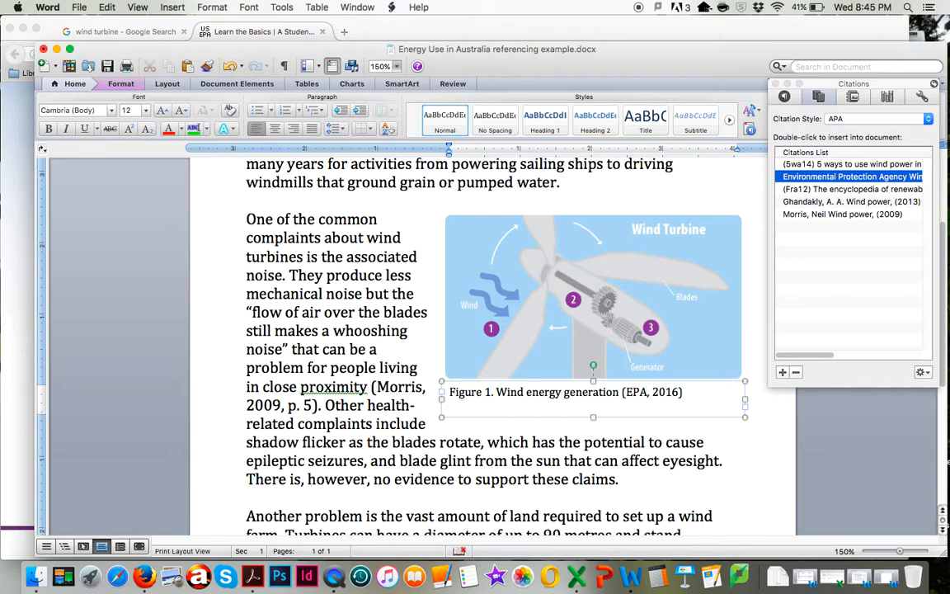
drag(593, 417, 593, 406)
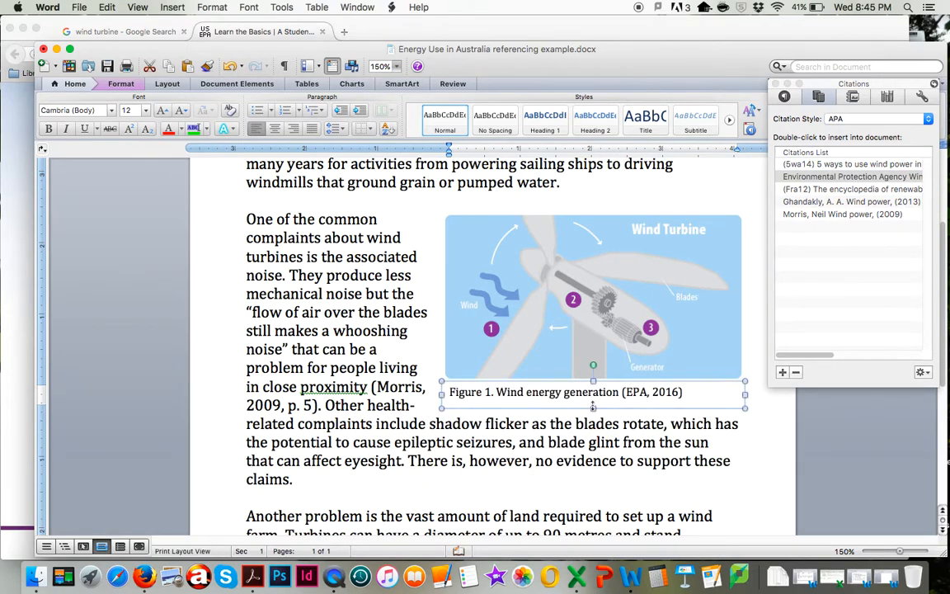
Review the "see Figure 1" reference in the first paragraph together with the wind turbine diagram and its caption
click(764, 450)
scroll(676, 247, up, 3)
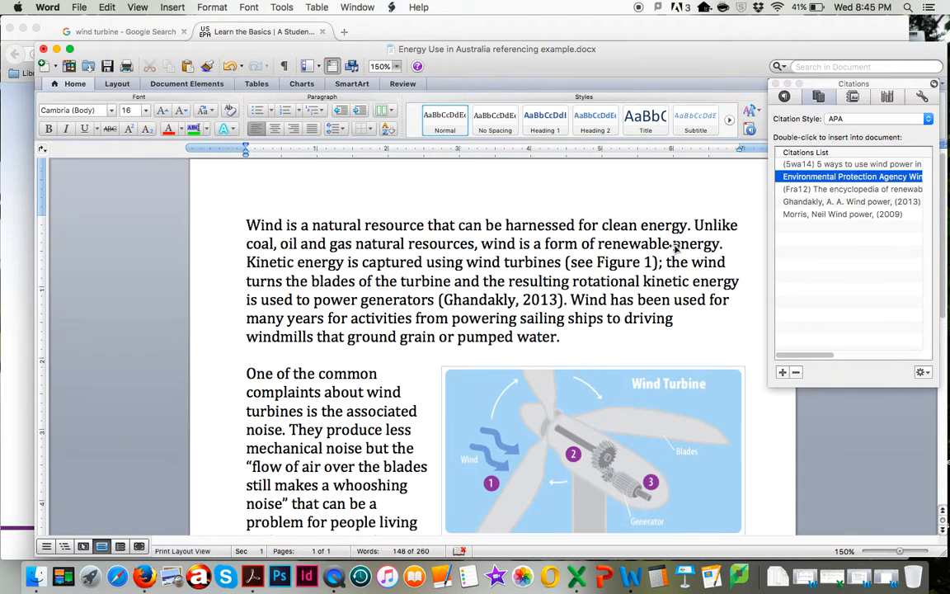
scroll(677, 247, down, 1)
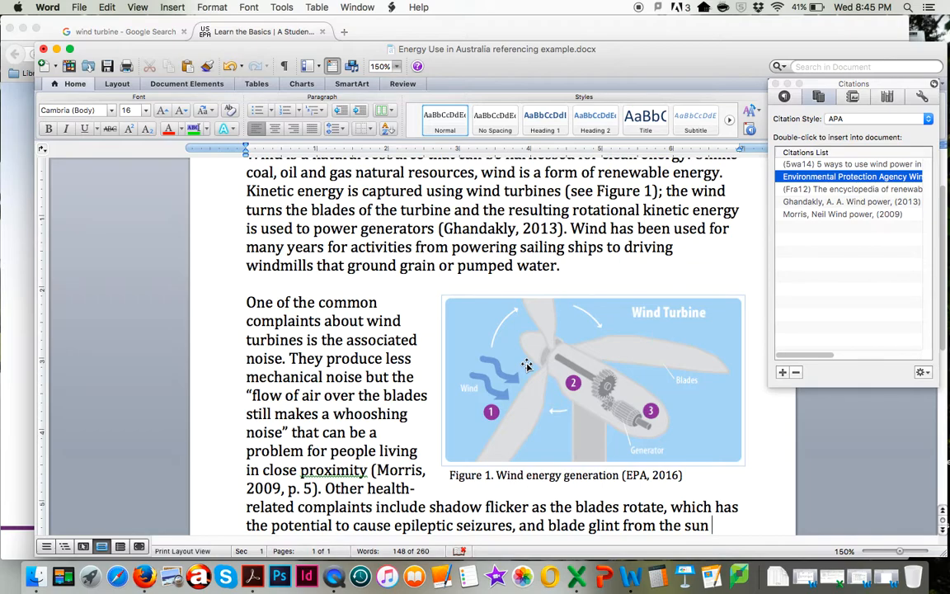
scroll(526, 366, up, 2)
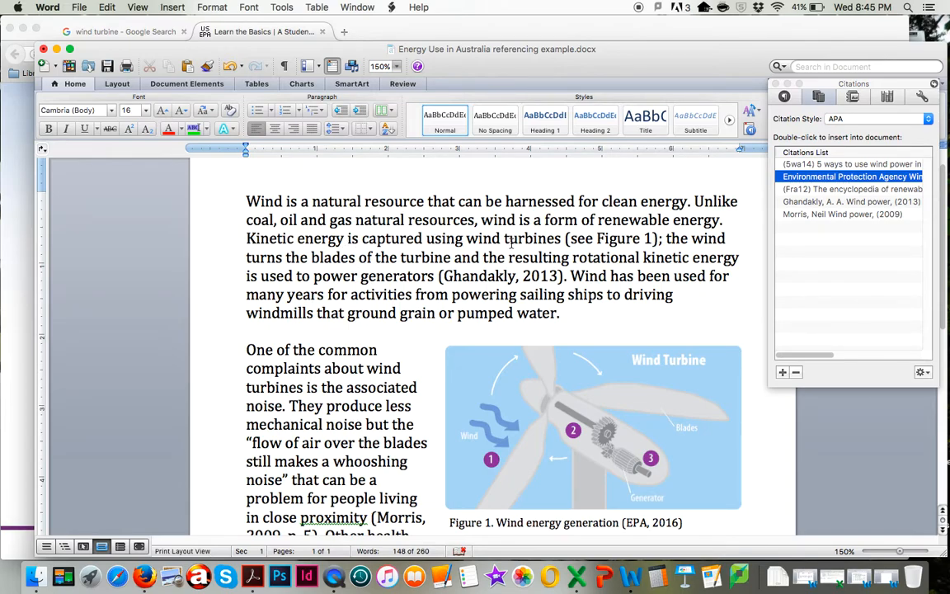
click(497, 361)
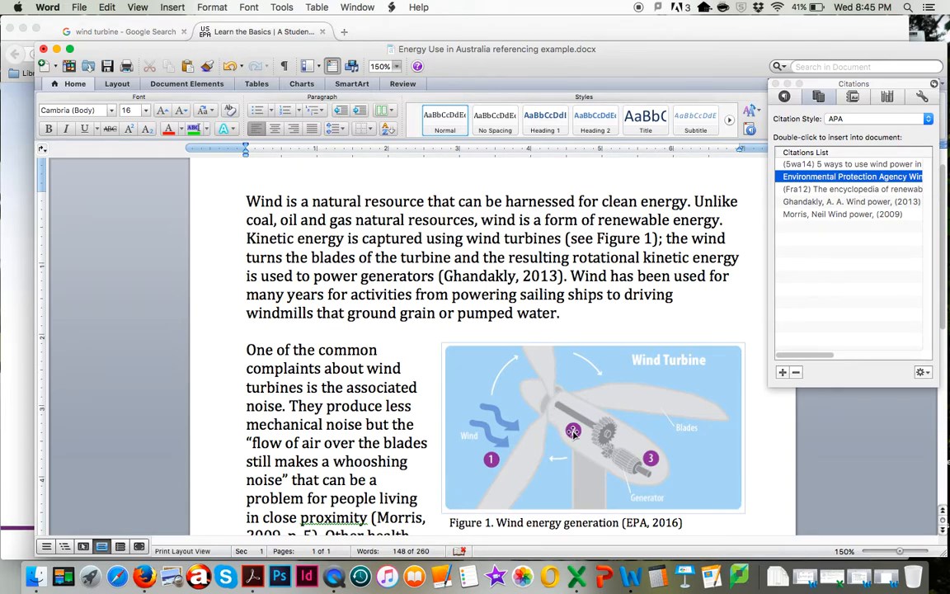
click(663, 267)
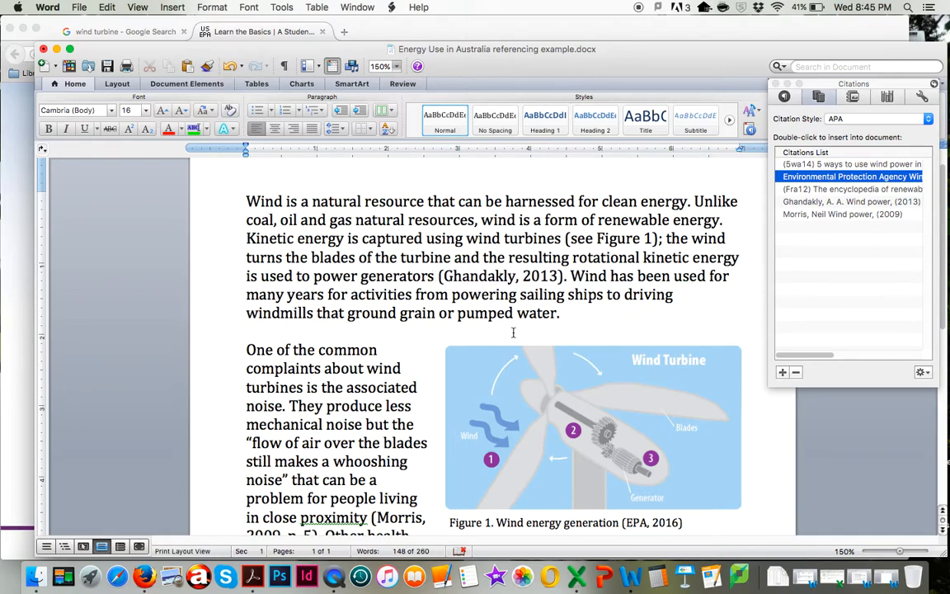
Duplicate the figure caption's text box and place the copy directly above the wind turbine diagram
scroll(475, 442, down, 3)
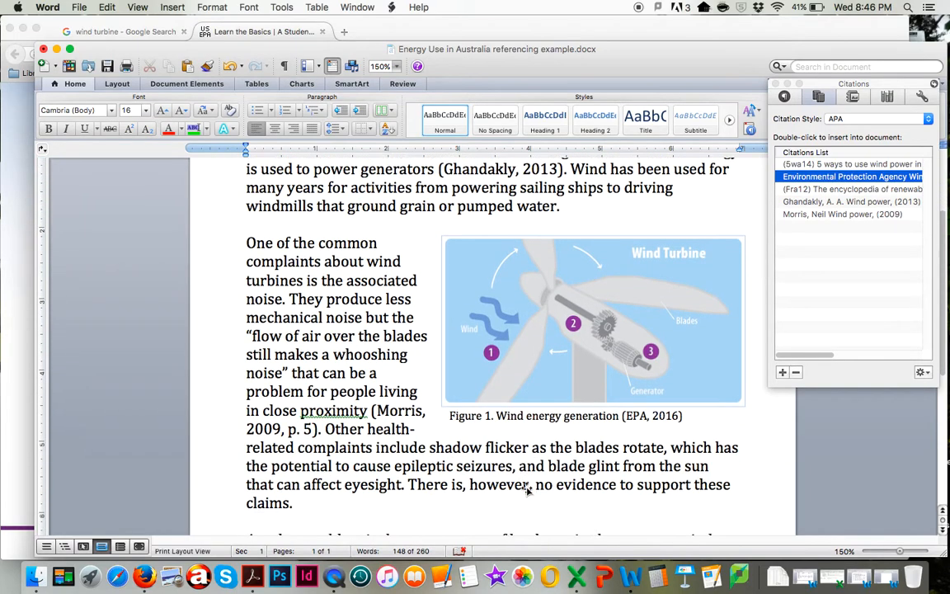
click(507, 420)
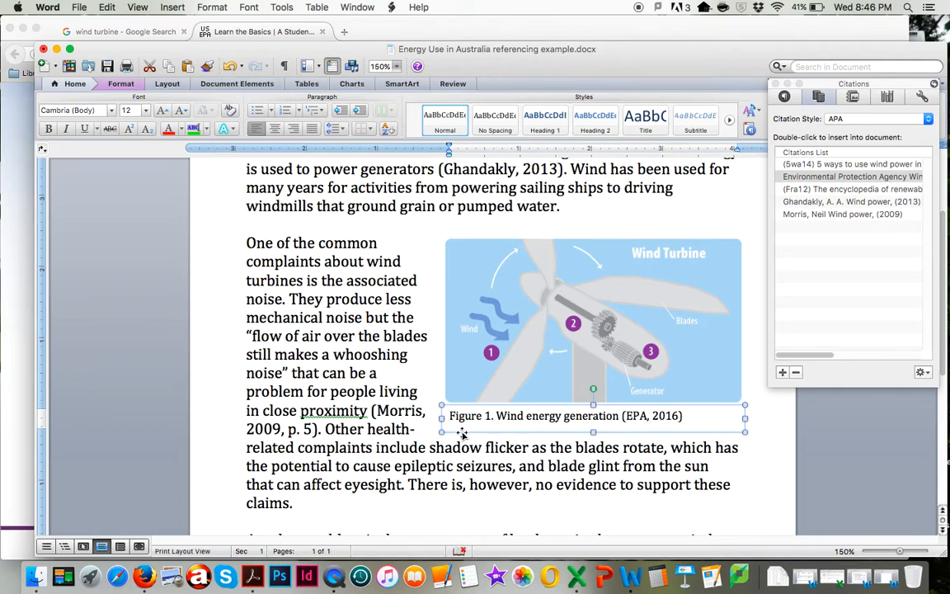
key(BackSpace)
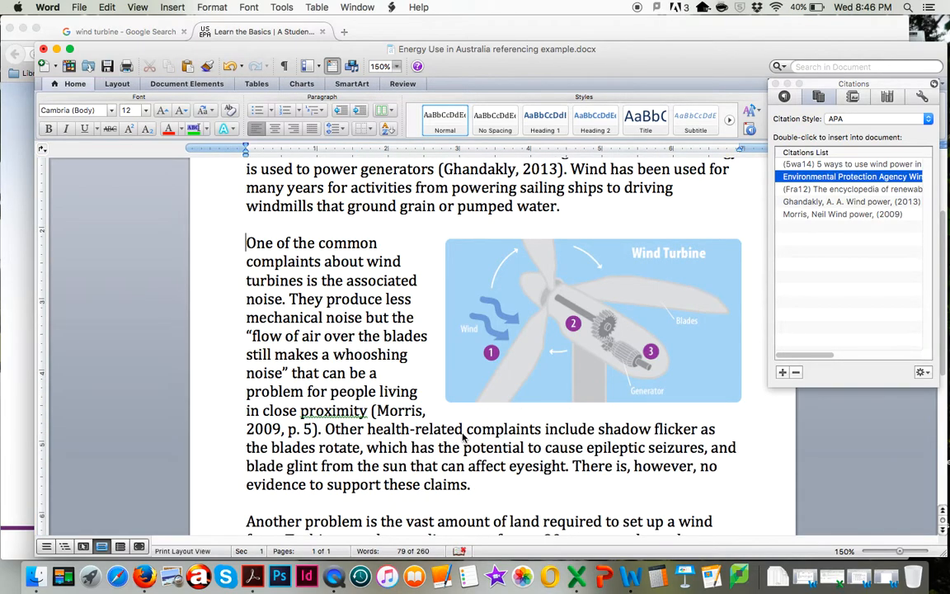
key(super+z)
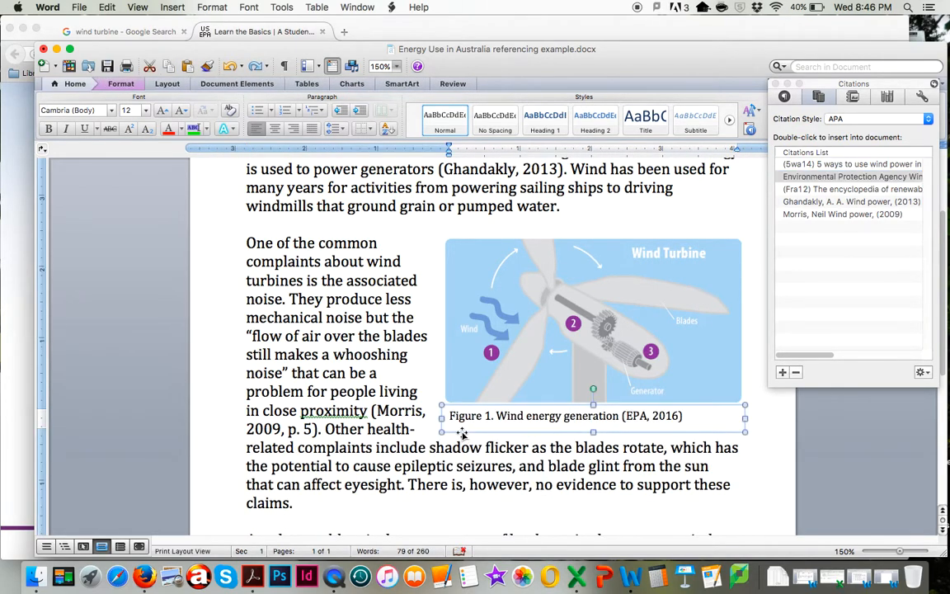
click(479, 224)
key(super+v)
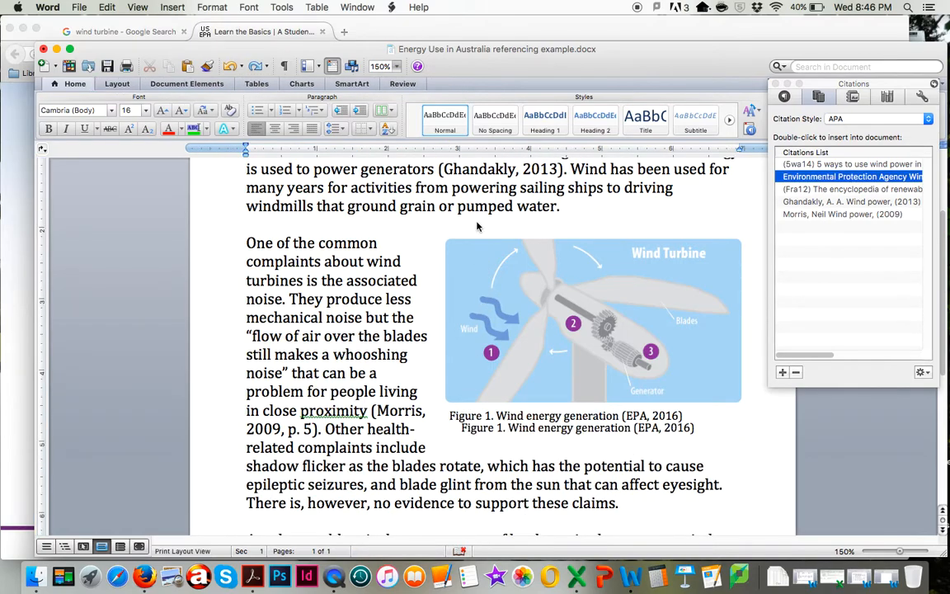
click(552, 427)
drag(551, 427, 544, 224)
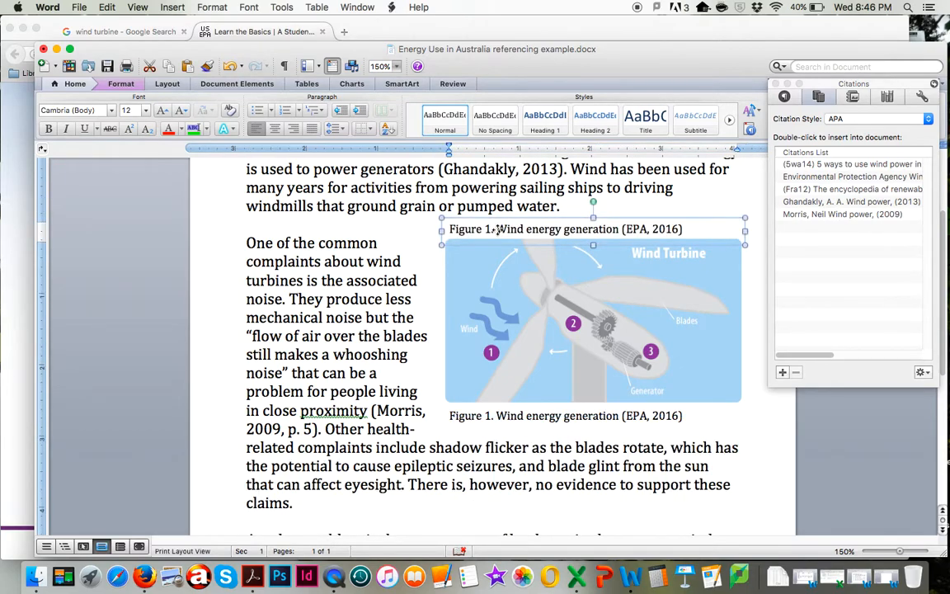
Change "Figure" to "Table" in the caption above the diagram and delete its EPA citation, leaving "Table 1. Wind energy generation"
drag(451, 229, 476, 227)
text(Table)
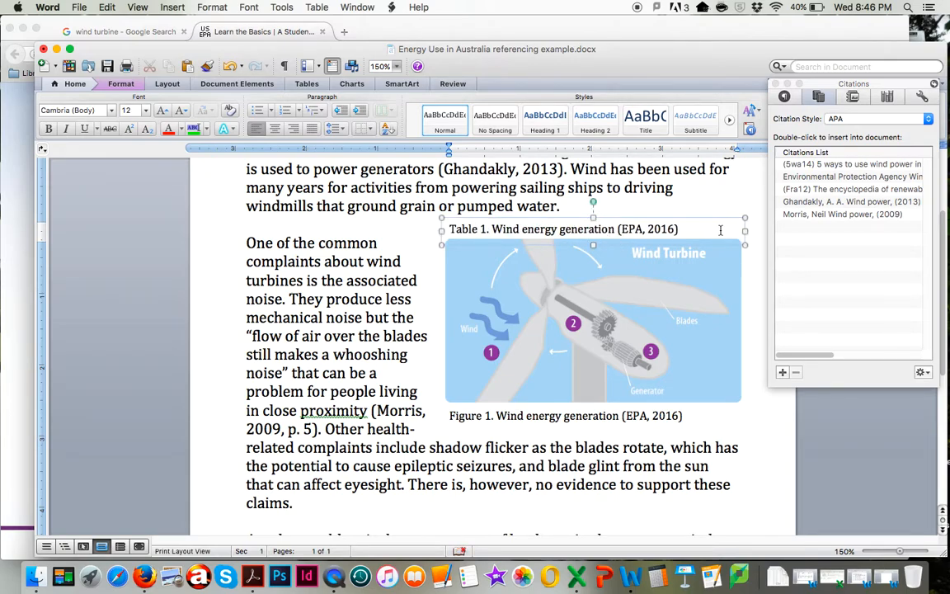
drag(720, 231, 616, 230)
key(BackSpace)
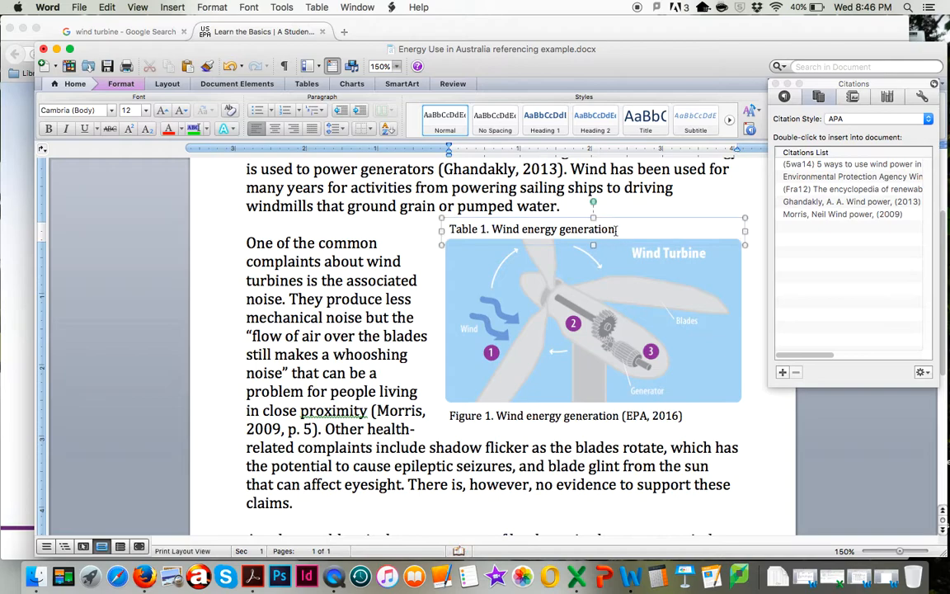
Replace the caption text below the diagram with "Source: EPA, 2016"
click(449, 416)
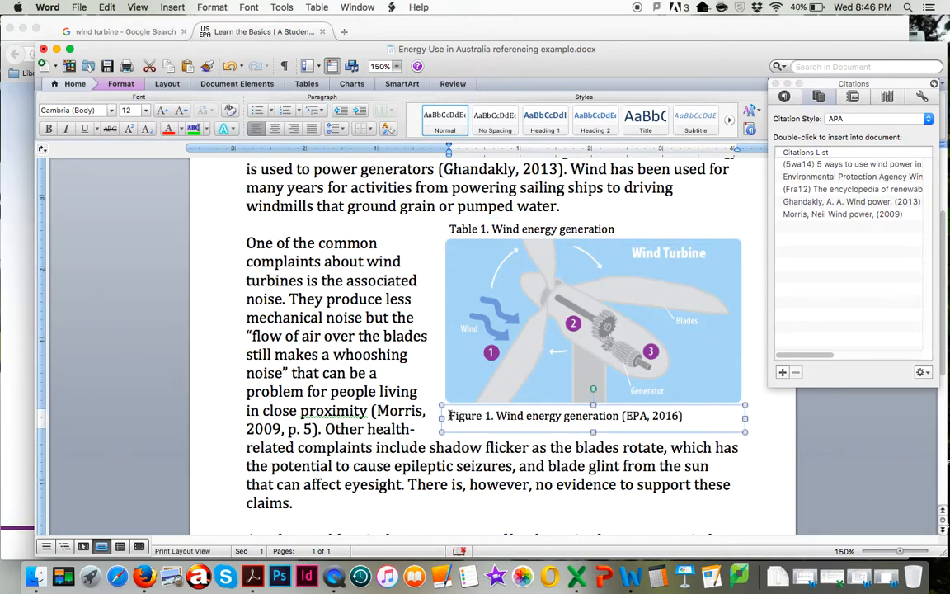
drag(449, 415, 695, 420)
text(Source:)
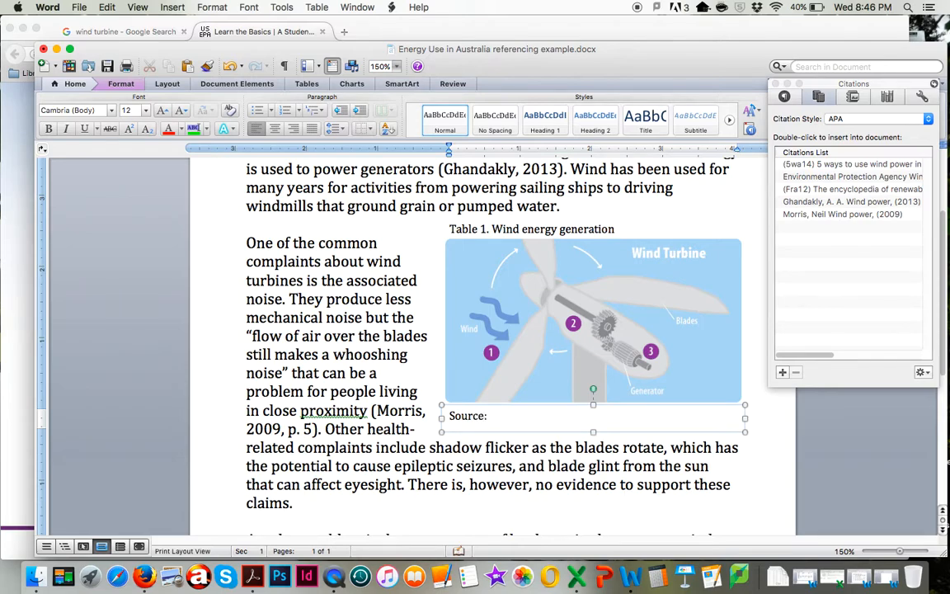
text( EP)
key(BackSpace)
text(EPA)
click(776, 433)
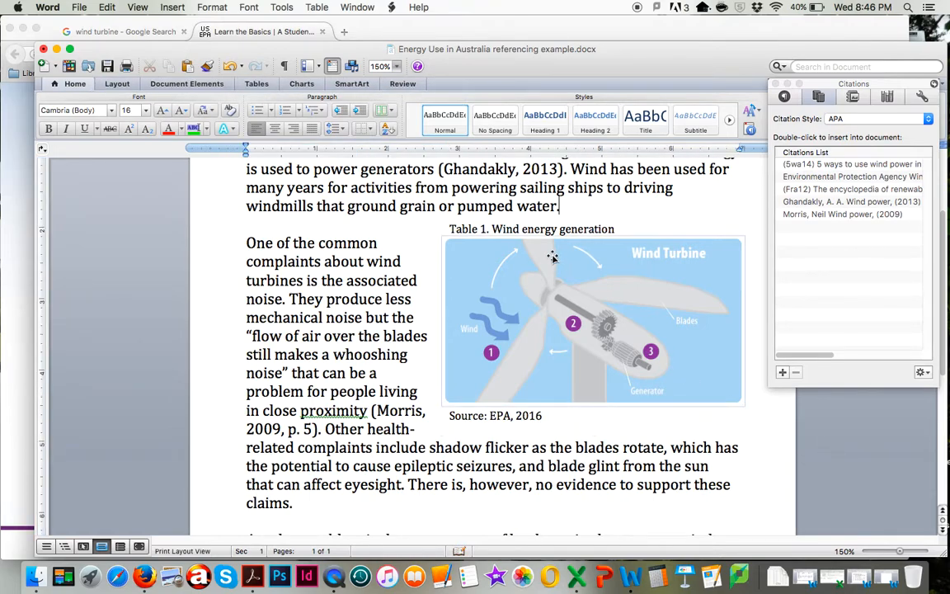